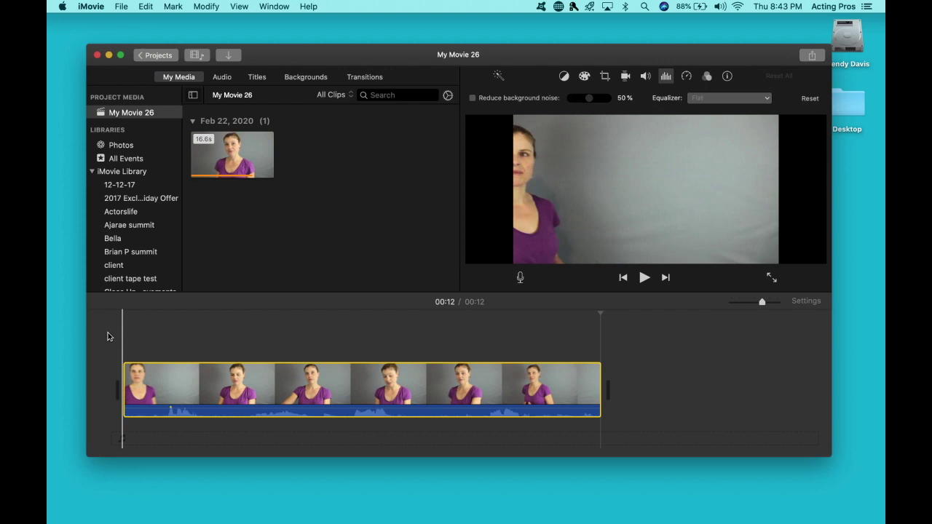
# - Deselect the clip and play My Movie 26 from the start to hear its original audio
pyautogui.click(107, 336)
pyautogui.press('space')
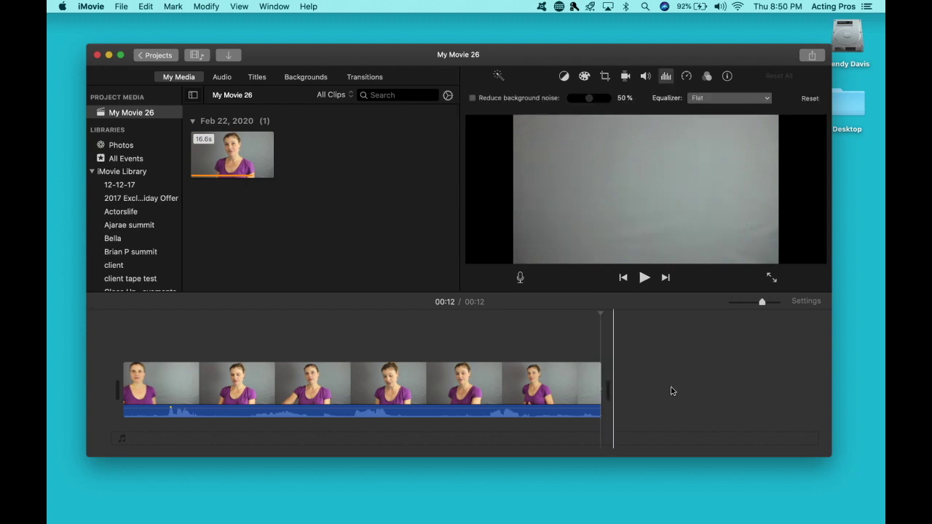
# - Export the movie as Audio Only (MP3), saving My Movie 26.mp3 to the Desktop
pyautogui.click(812, 55)
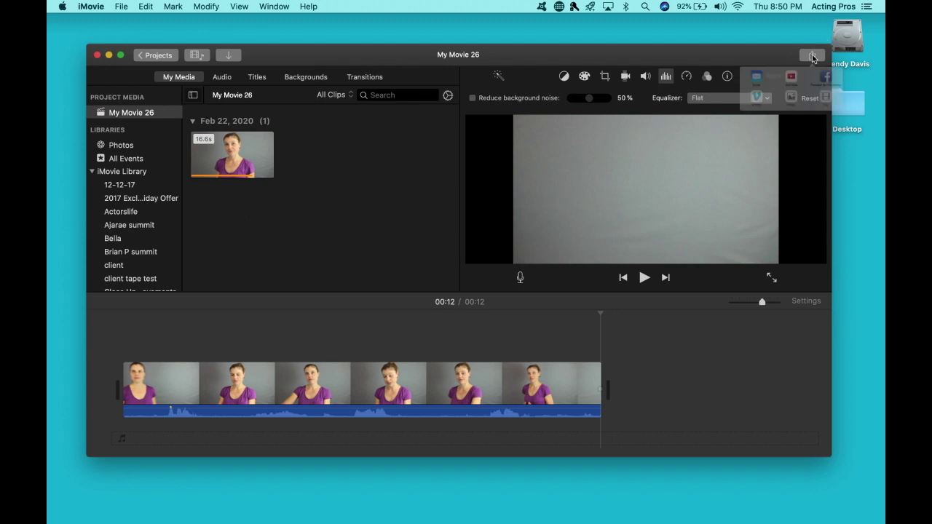
pyautogui.click(842, 137)
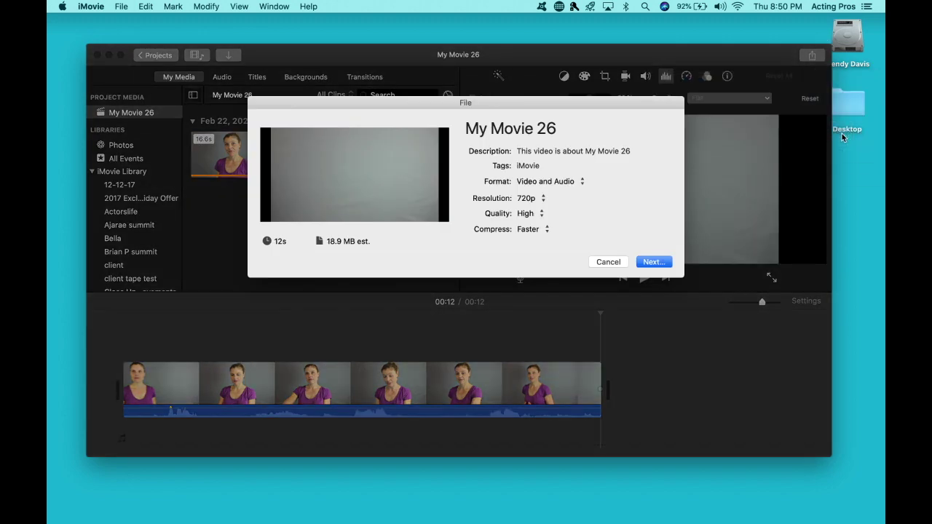
pyautogui.click(583, 185)
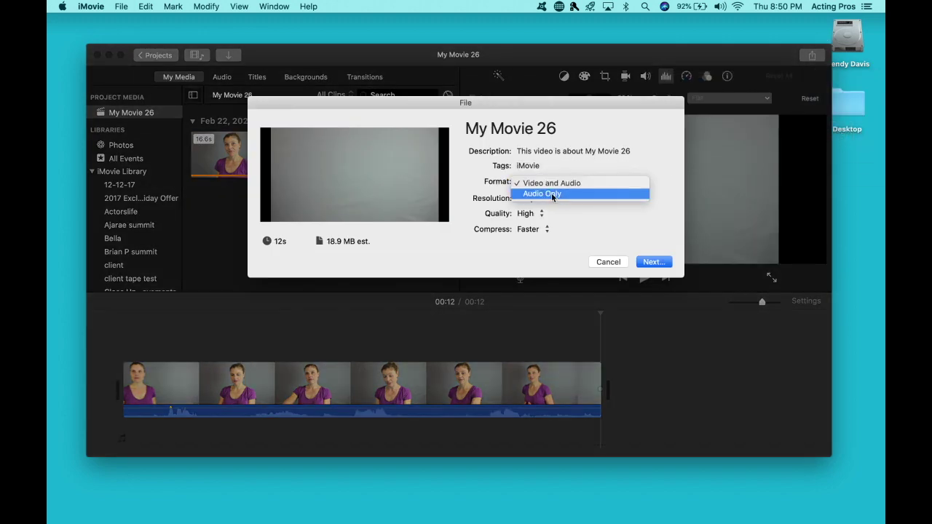
pyautogui.click(562, 197)
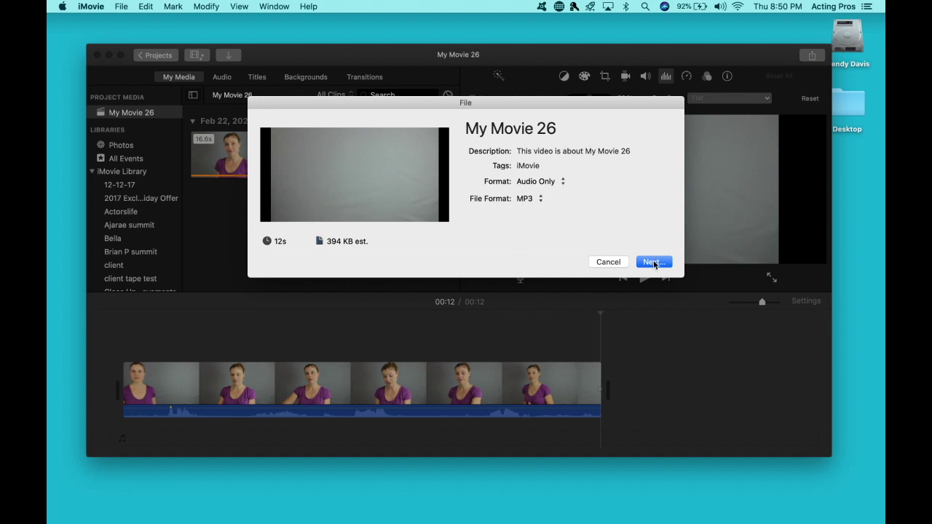
pyautogui.click(658, 262)
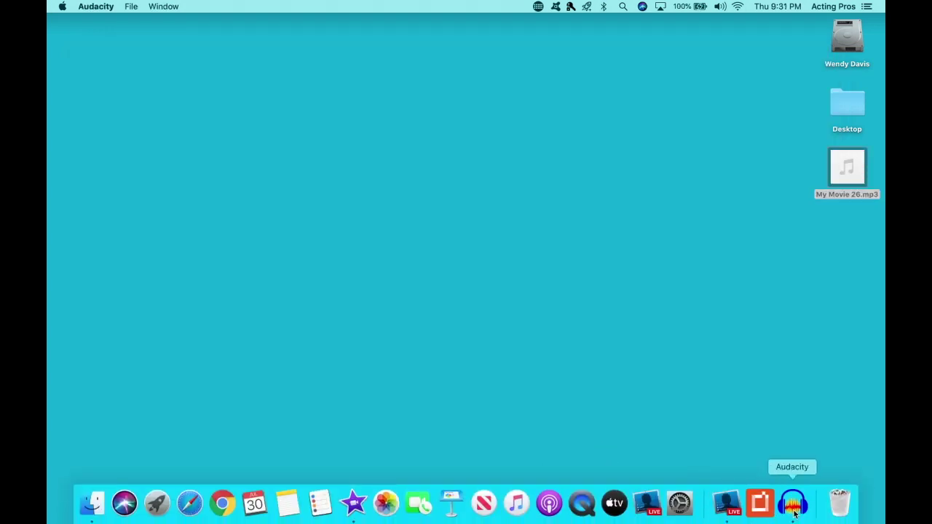
# - Launch Audacity, import My Movie 26.mp3, and select the quiet noise-only stretch around 7–9 s
pyautogui.click(794, 506)
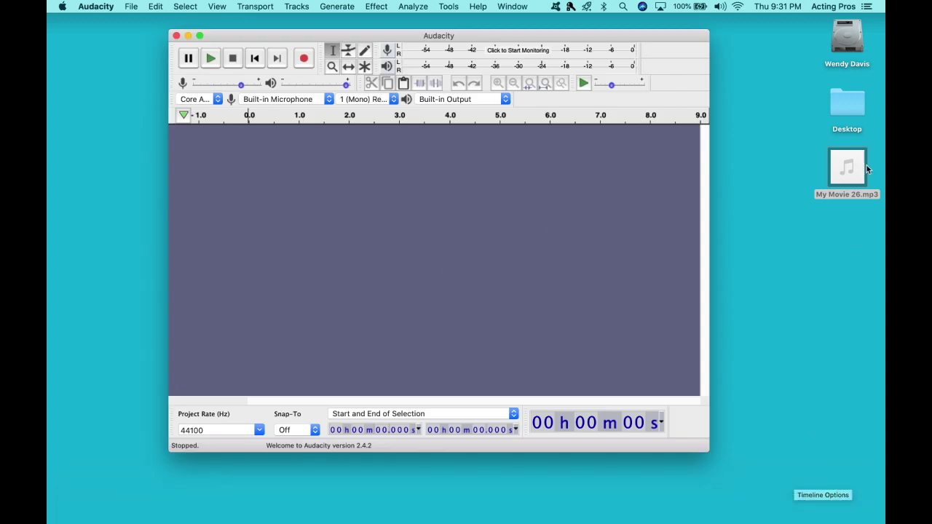
pyautogui.moveTo(866, 191); pyautogui.dragTo(446, 219)
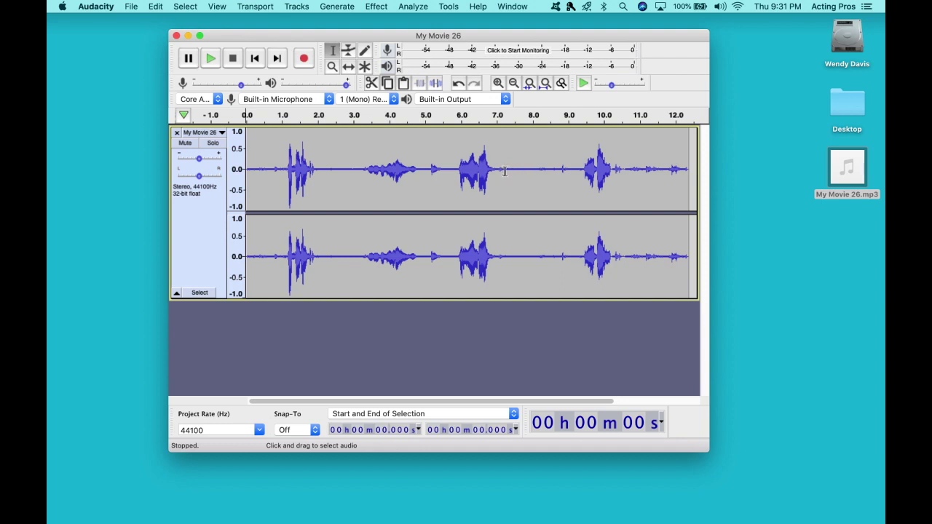
pyautogui.moveTo(505, 172); pyautogui.dragTo(561, 172)
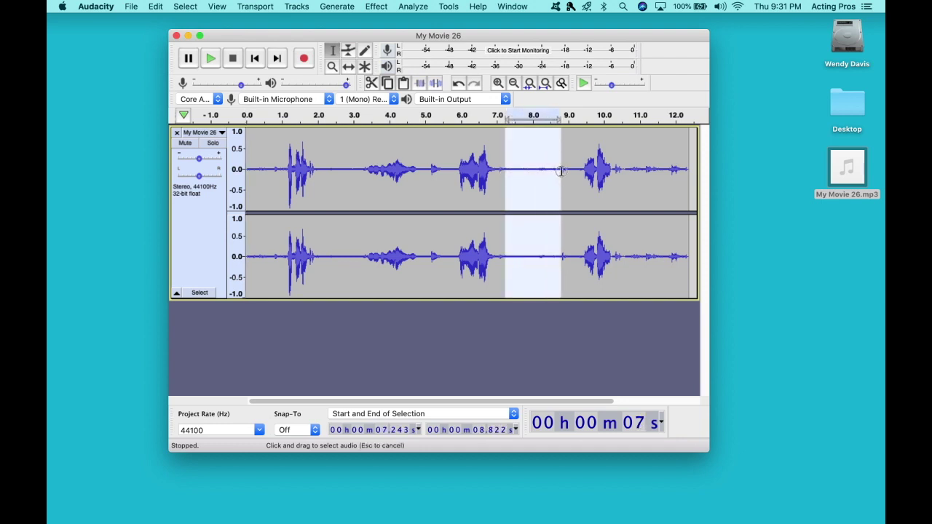
# - Get a Noise Reduction noise profile from the 7.24–8.82 s selection, then select the whole track
pyautogui.click(377, 6)
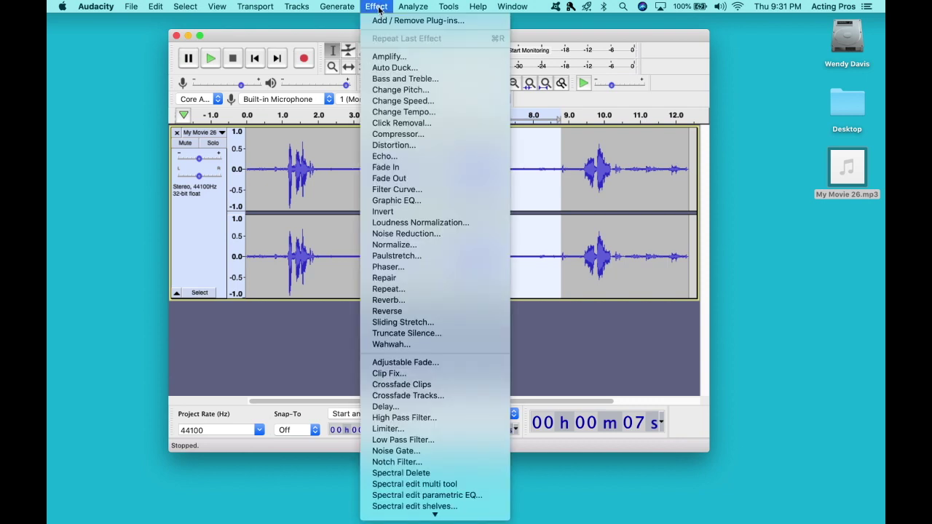
pyautogui.click(411, 234)
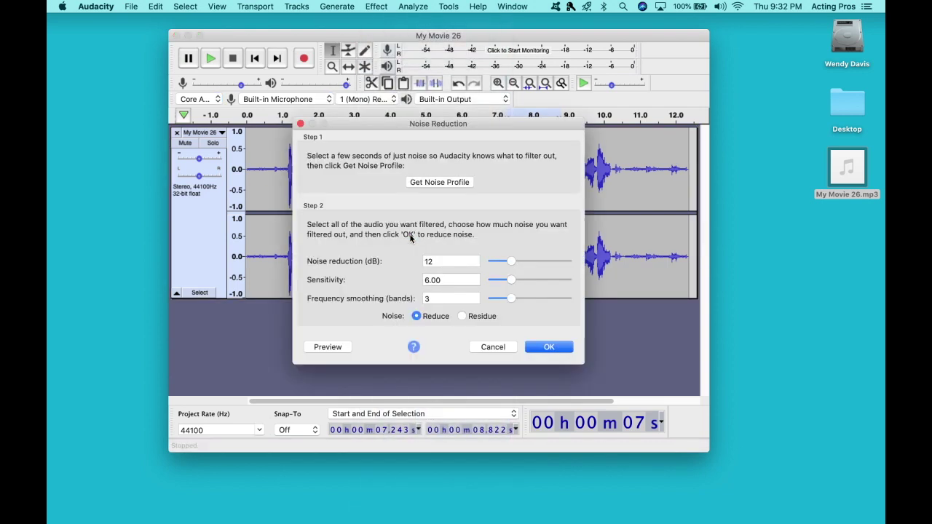
pyautogui.click(444, 184)
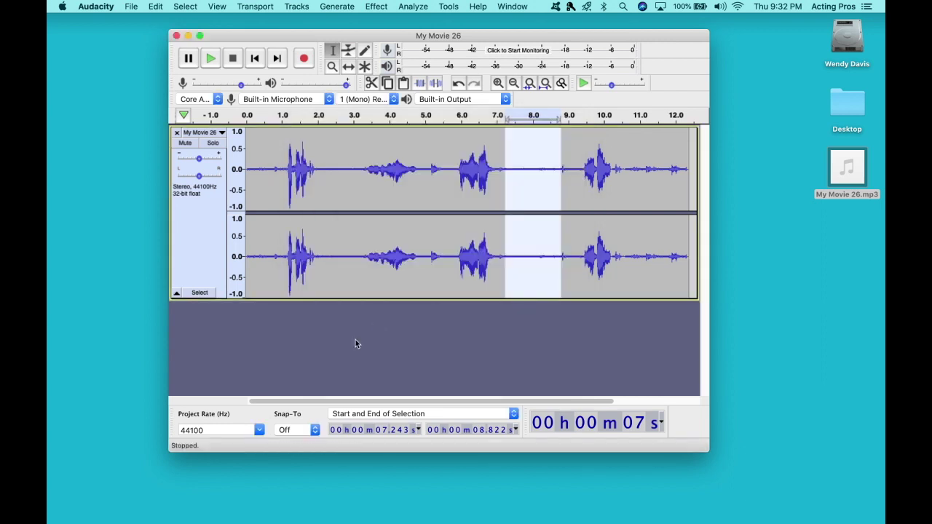
pyautogui.click(261, 142)
pyautogui.press('super+a')
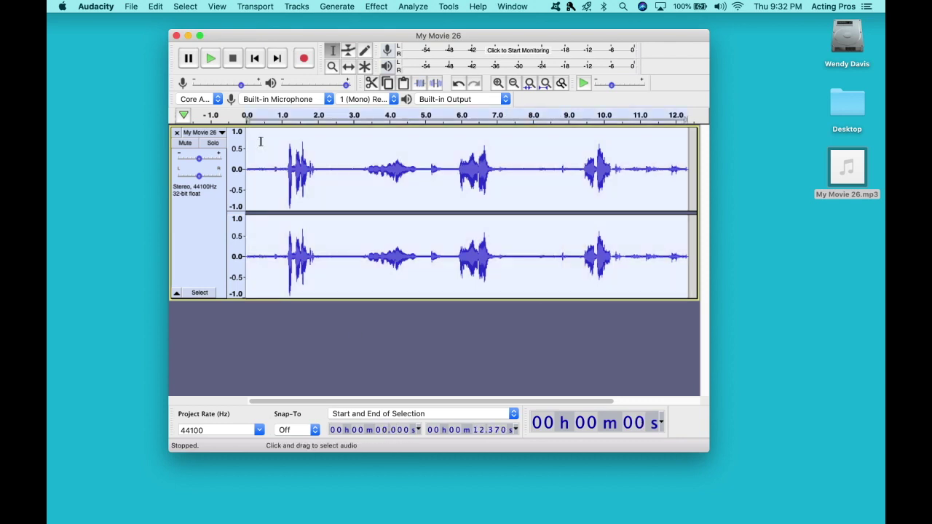
# - Apply noise reduction at 12 dB, sensitivity 6.00, smoothing 3 to the whole track, then play it
pyautogui.click(378, 7)
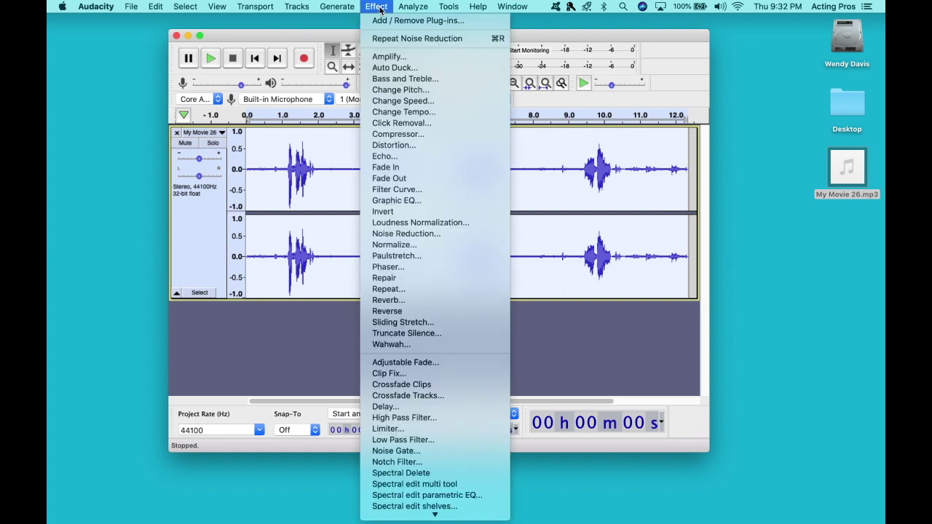
pyautogui.click(416, 234)
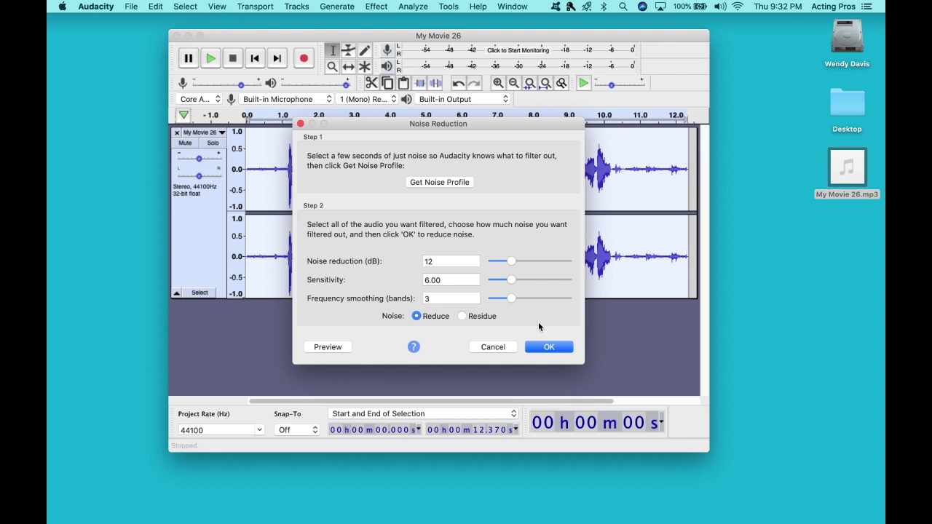
pyautogui.click(545, 346)
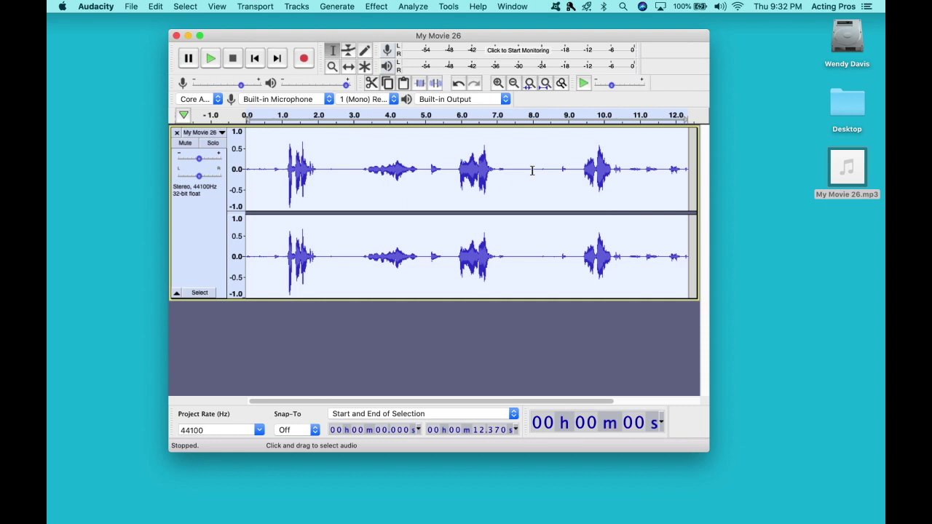
pyautogui.click(211, 60)
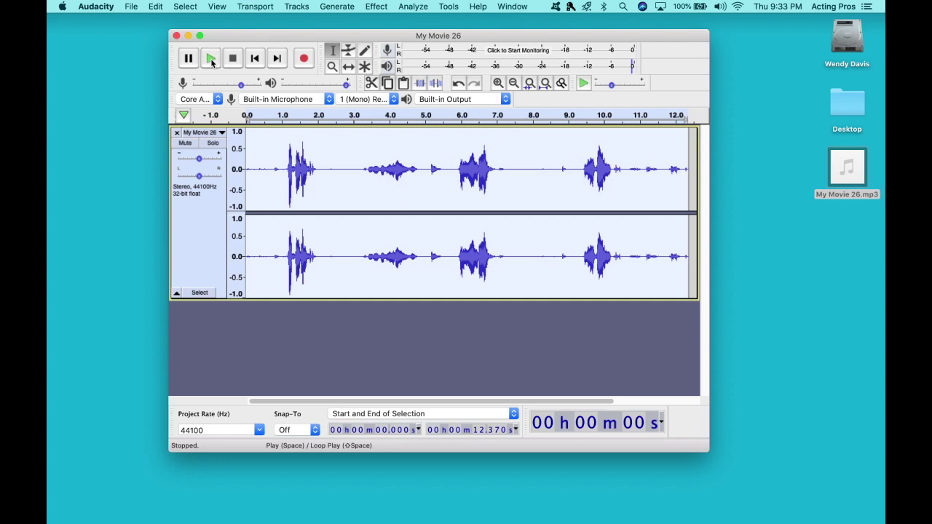
# - Undo the noise reduction and select the quiet stretch from 7.28 to 8.84 s
pyautogui.click(156, 6)
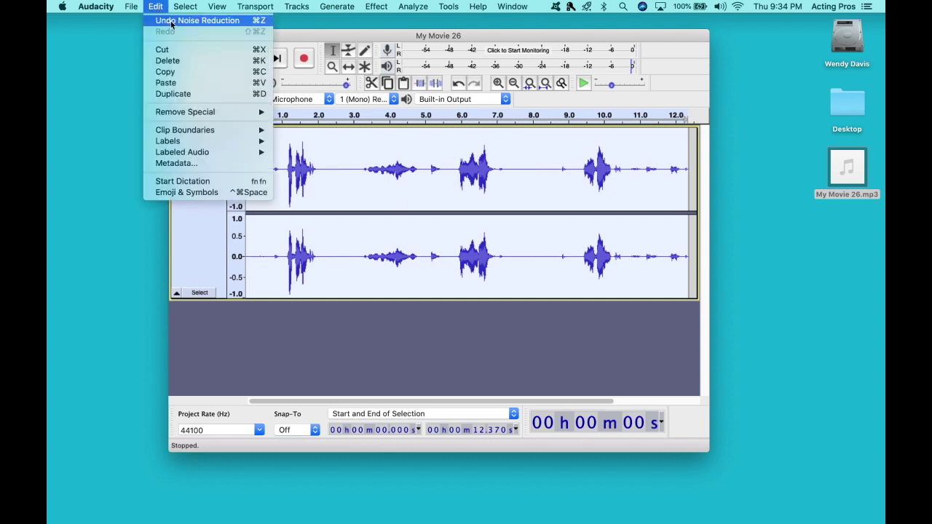
pyautogui.click(186, 21)
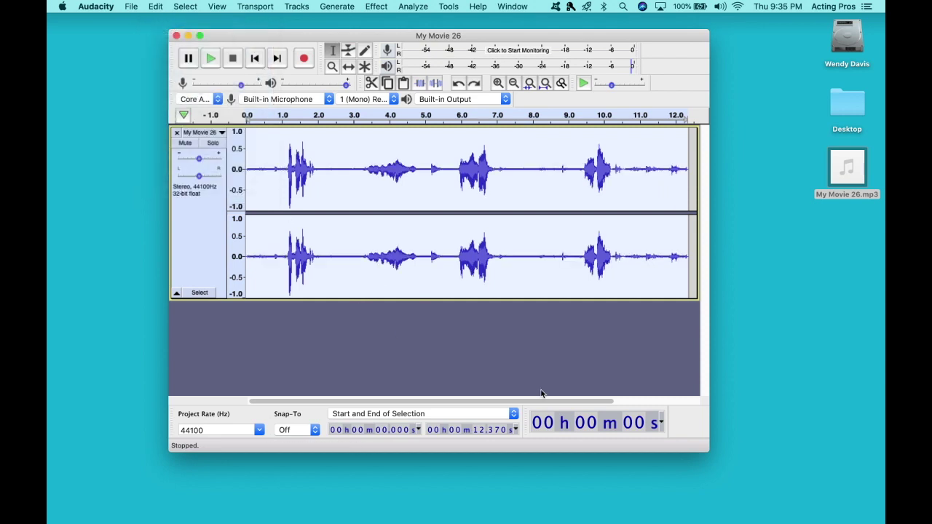
pyautogui.click(507, 167)
pyautogui.moveTo(506, 167); pyautogui.dragTo(562, 169)
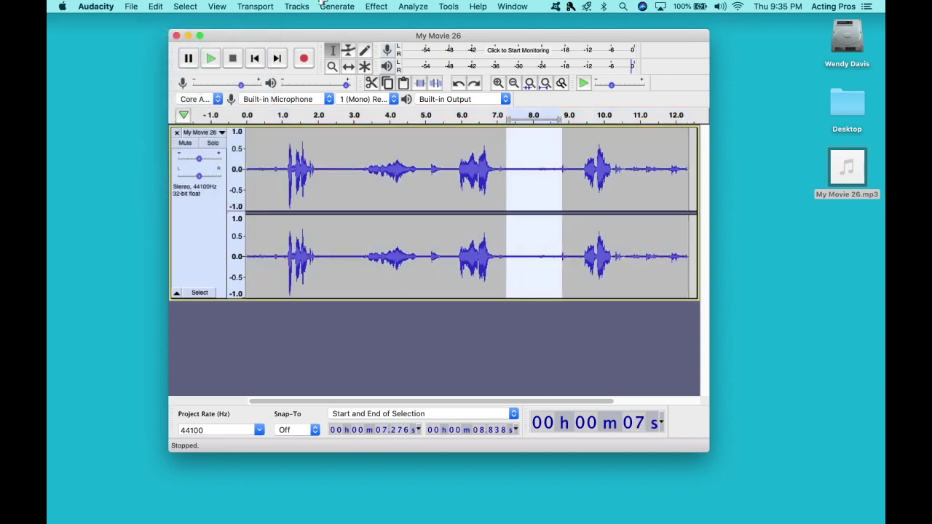
# - Set the noise reduction amount to 18 dB and capture the noise profile from that stretch
pyautogui.click(379, 7)
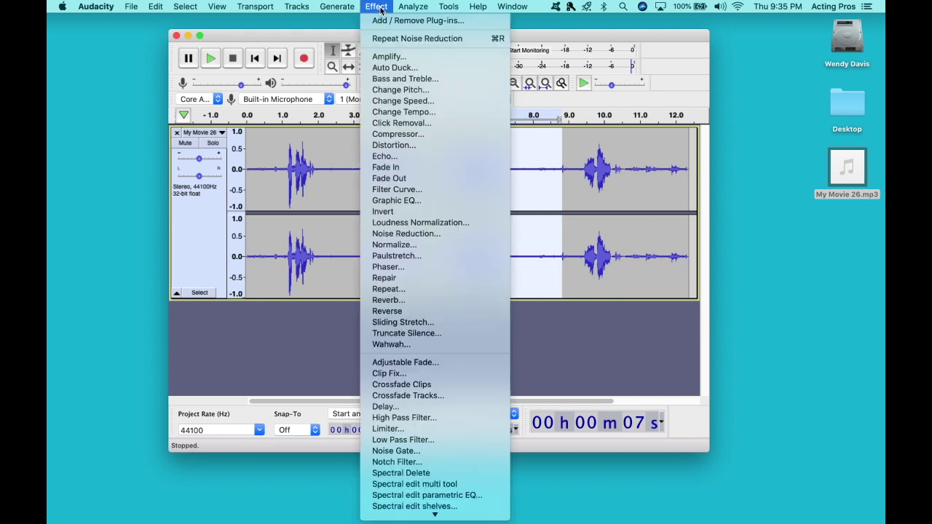
pyautogui.click(418, 235)
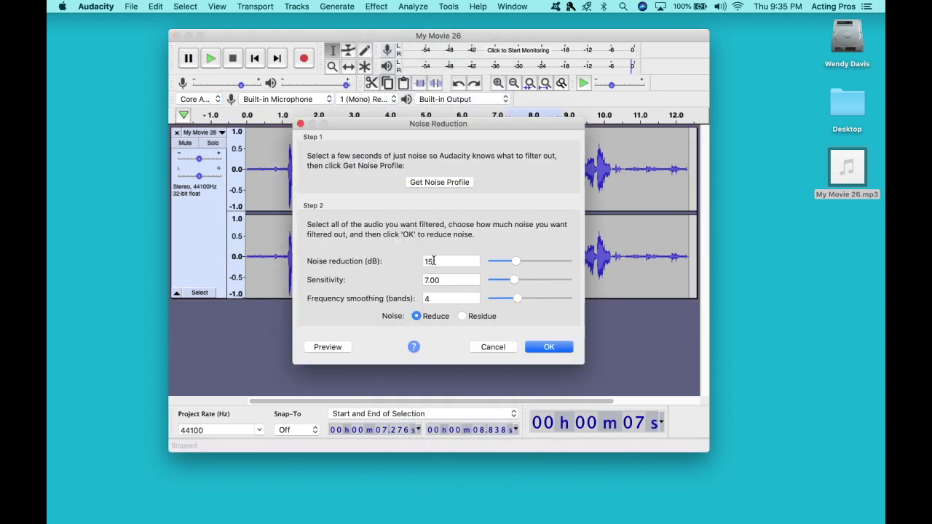
pyautogui.click(437, 263)
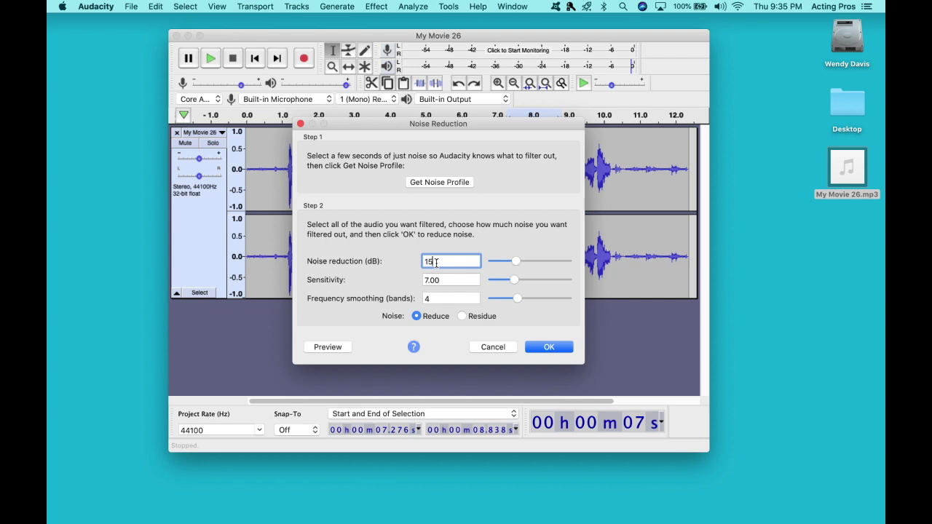
pyautogui.press('BackSpace')
pyautogui.write('7')
pyautogui.press('BackSpace')
pyautogui.write('8')
pyautogui.click(437, 182)
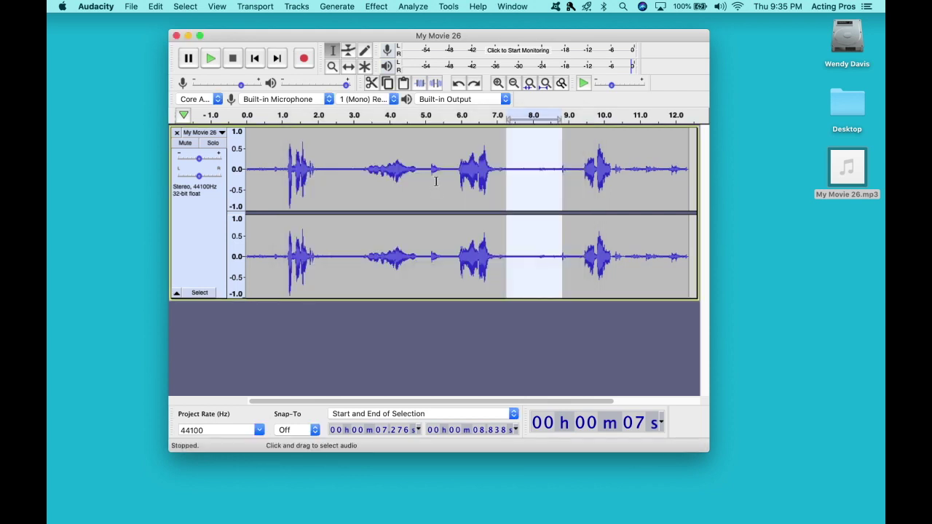
# - Select the whole 12.37 s track, apply 18 dB noise reduction, and play the cleaned result
pyautogui.click(257, 148)
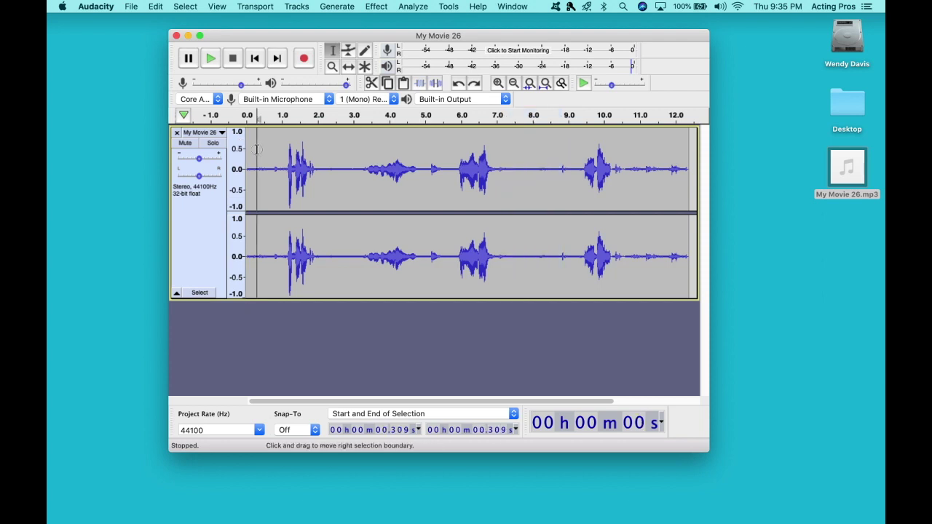
pyautogui.press('super+a')
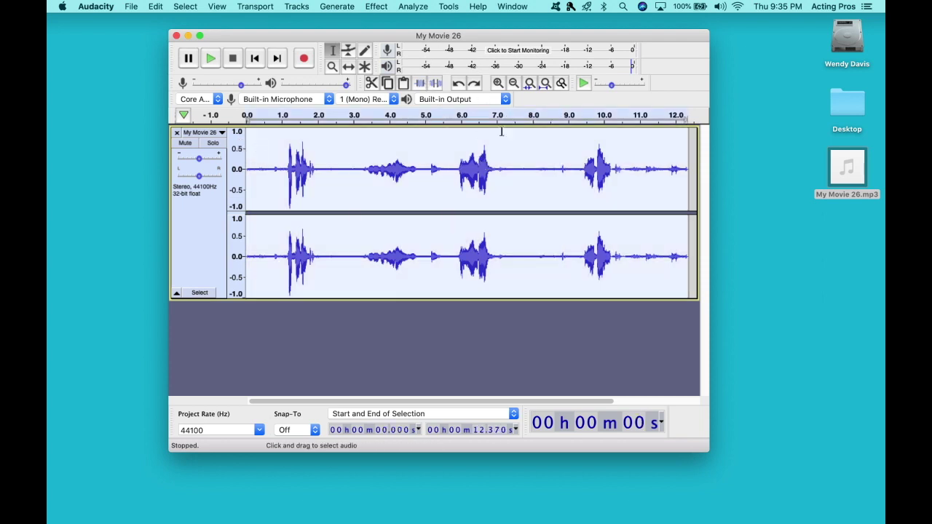
pyautogui.click(376, 7)
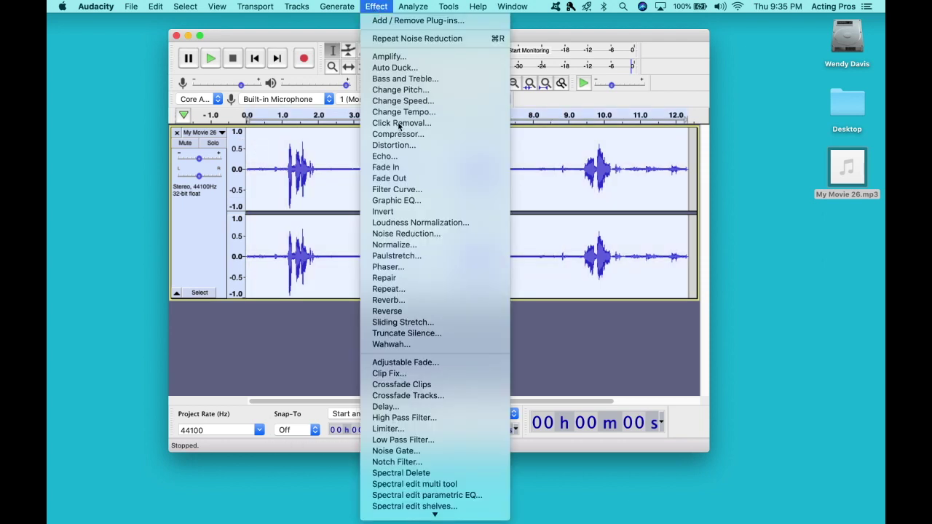
pyautogui.click(427, 233)
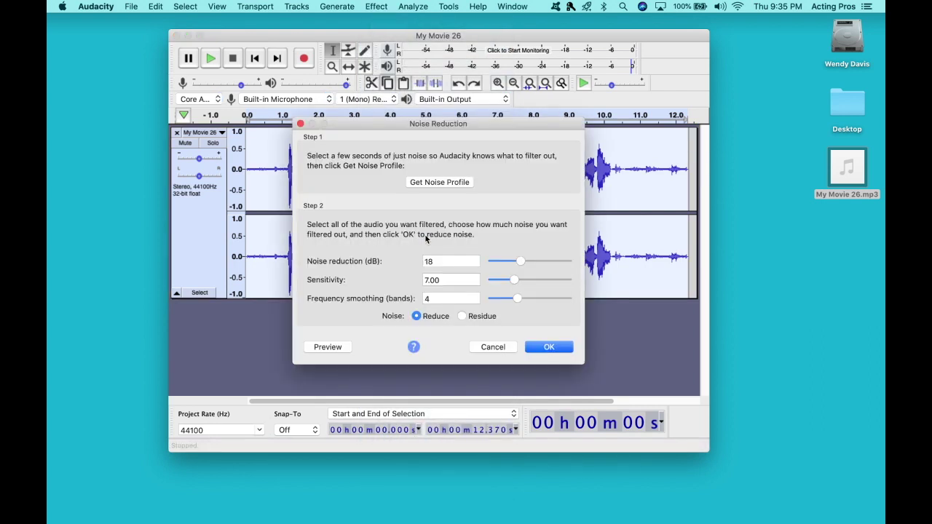
pyautogui.click(549, 347)
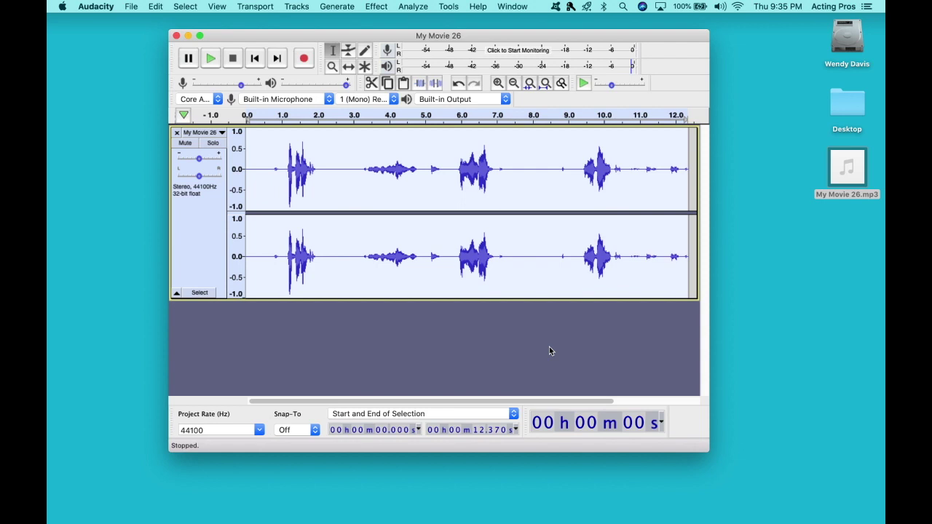
pyautogui.click(210, 59)
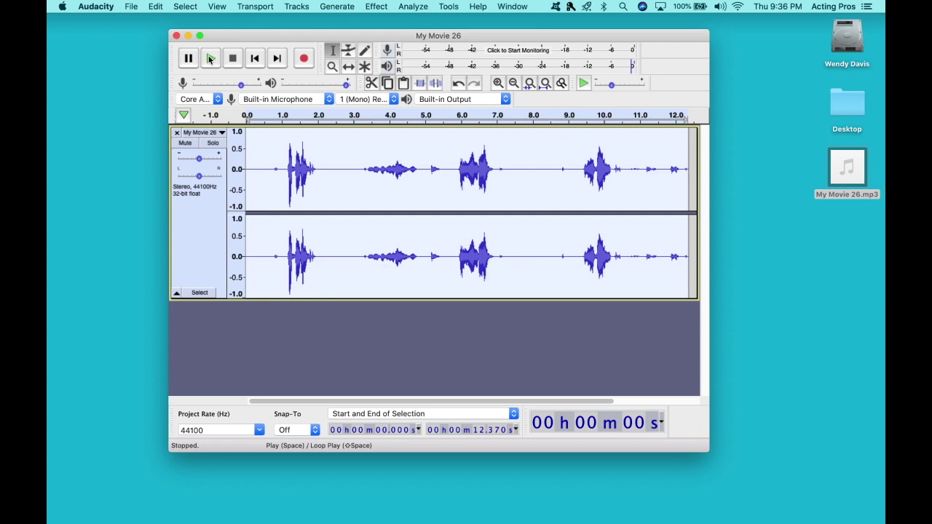
# - Export the cleaned audio as My Movie 26.wav to the Desktop and switch back to iMovie
pyautogui.moveTo(232, 35); pyautogui.dragTo(309, 38)
pyautogui.click(132, 7)
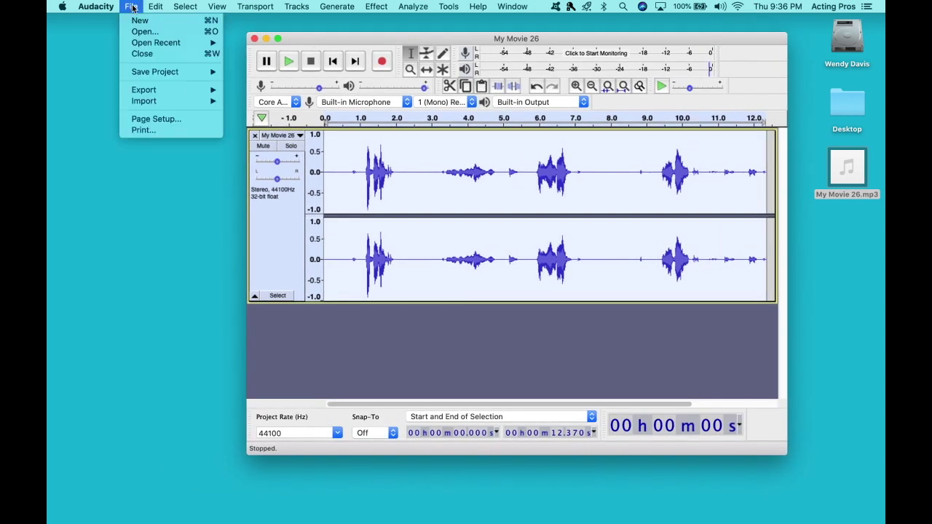
pyautogui.moveTo(166, 90)
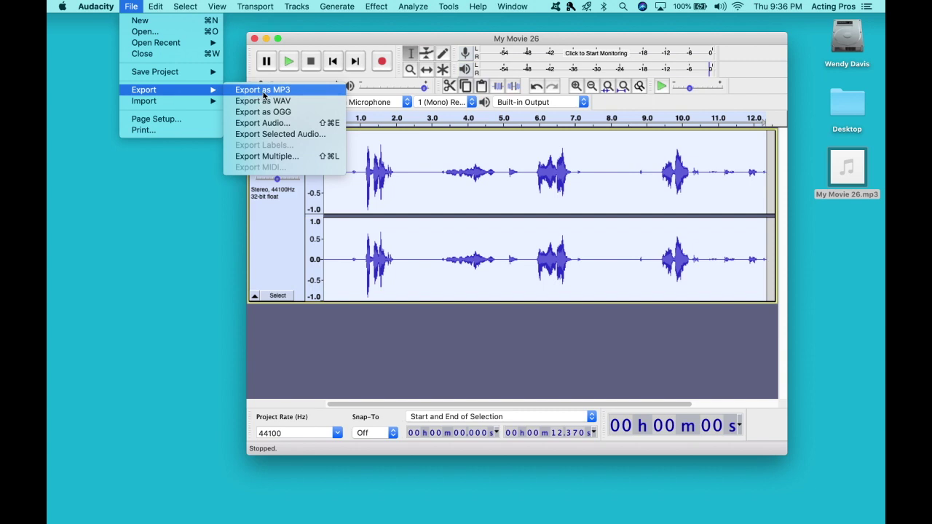
pyautogui.click(282, 102)
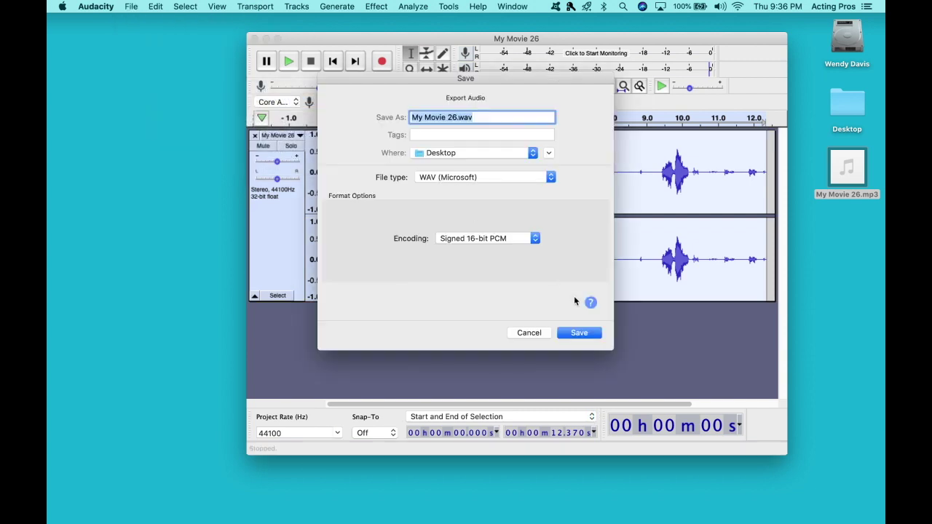
pyautogui.click(579, 334)
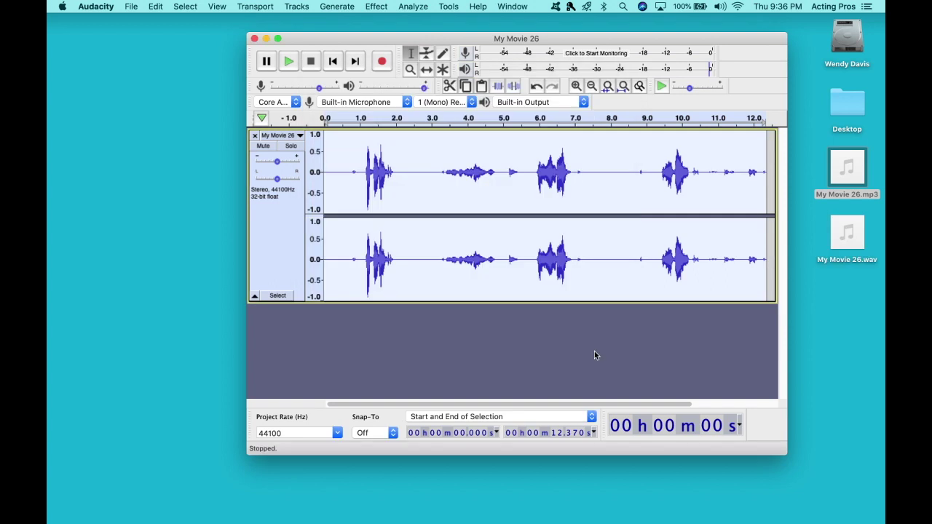
pyautogui.press('super+m')
pyautogui.click(342, 504)
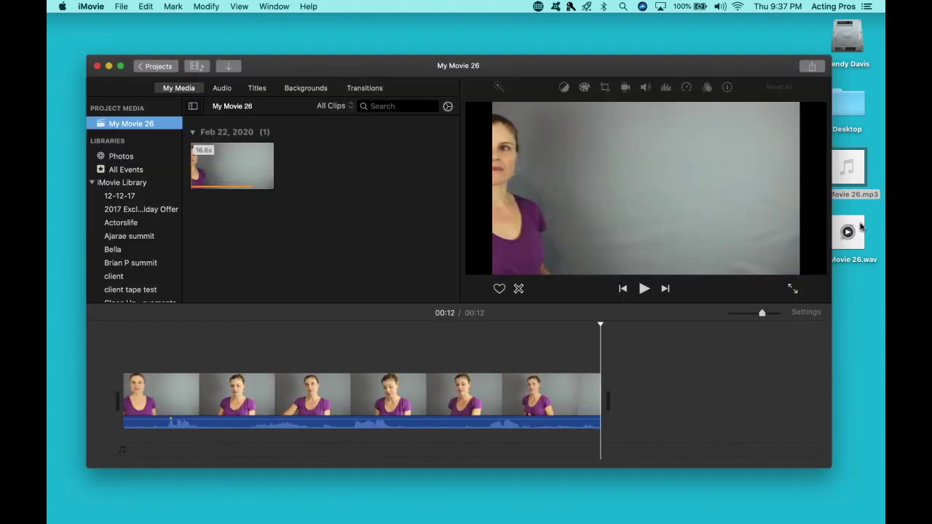
# - Import My Movie 26.wav into iMovie and place the 12.3 s audio clip beneath the video clip
pyautogui.moveTo(856, 227); pyautogui.dragTo(399, 161)
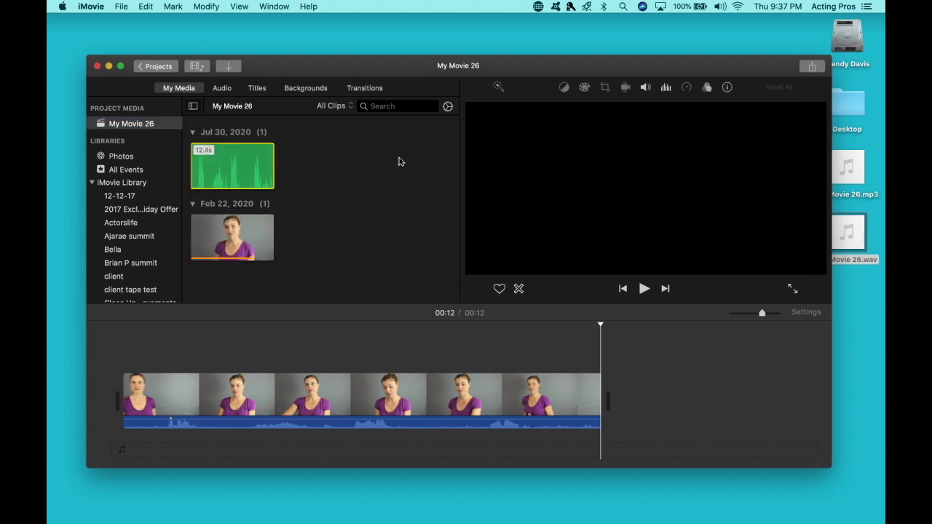
pyautogui.moveTo(352, 63); pyautogui.dragTo(365, 63)
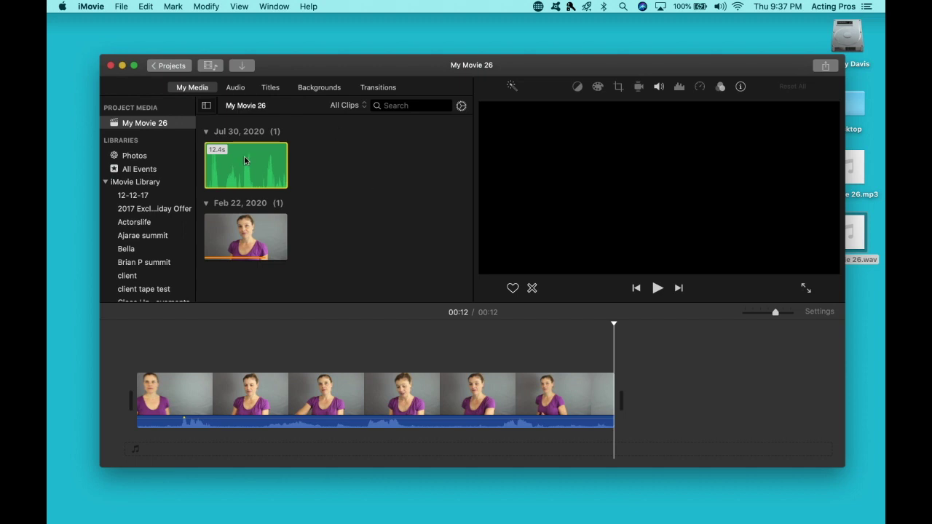
pyautogui.moveTo(246, 160); pyautogui.dragTo(146, 447)
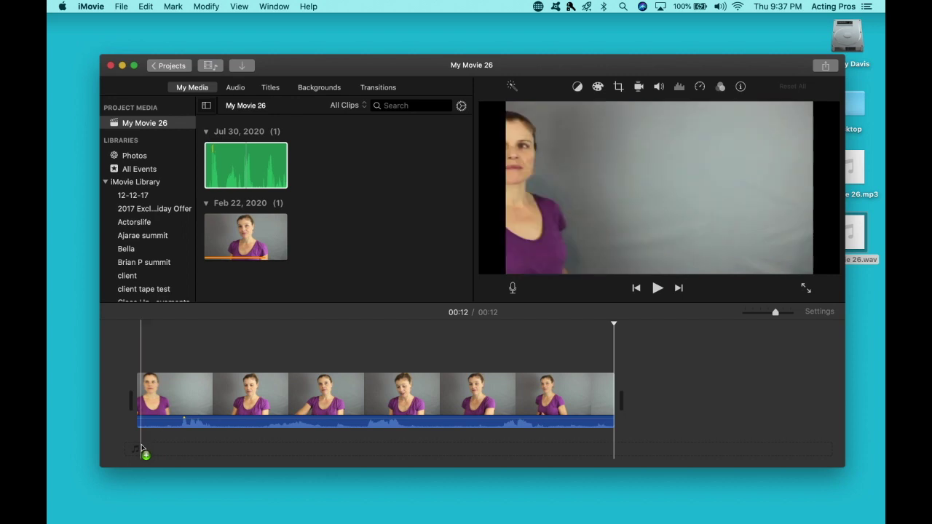
pyautogui.click(249, 166)
pyautogui.moveTo(248, 165); pyautogui.dragTo(132, 434)
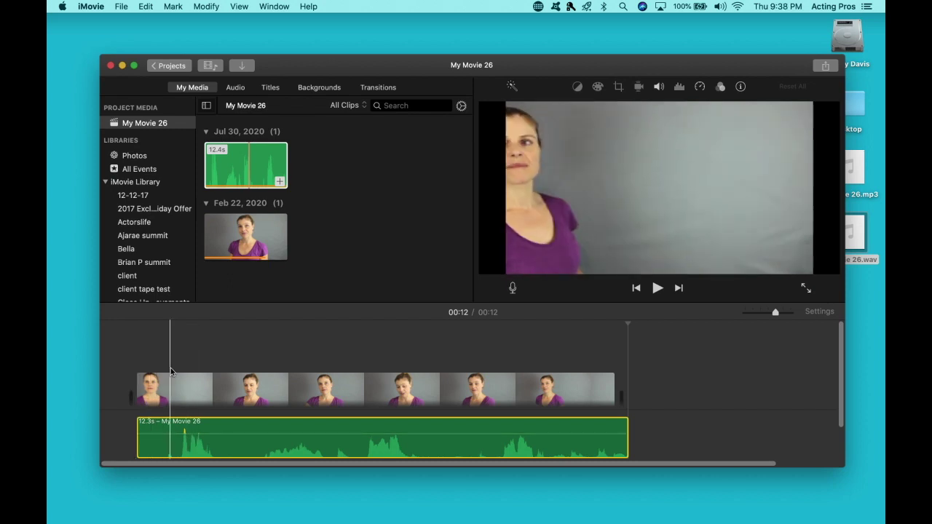
# - Drag the video clip's volume down to 0% and play the project from the beginning
pyautogui.click(426, 444)
pyautogui.click(587, 397)
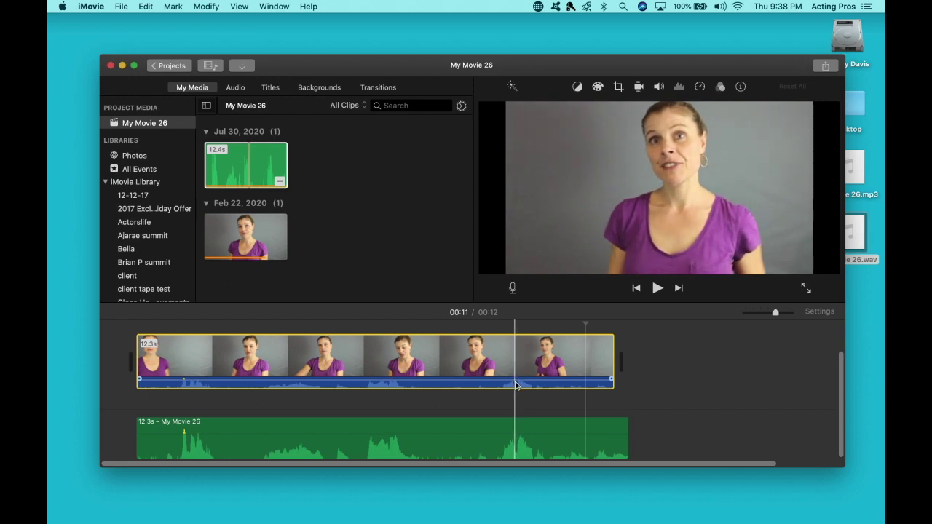
pyautogui.click(512, 380)
pyautogui.moveTo(512, 380); pyautogui.dragTo(512, 395)
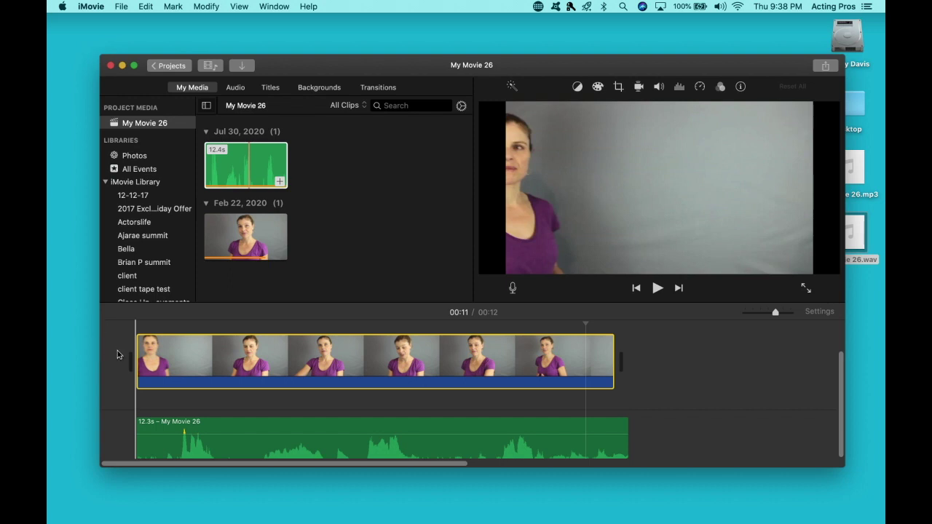
pyautogui.press('\\')
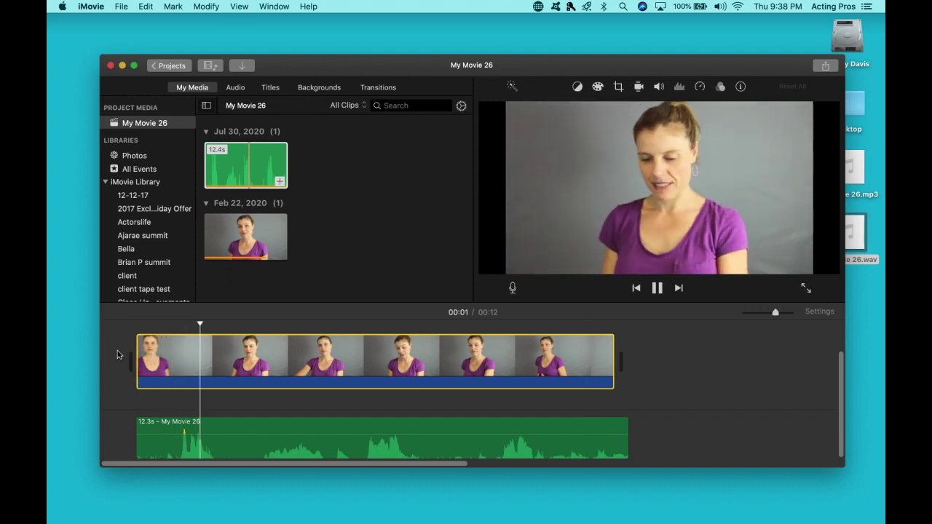